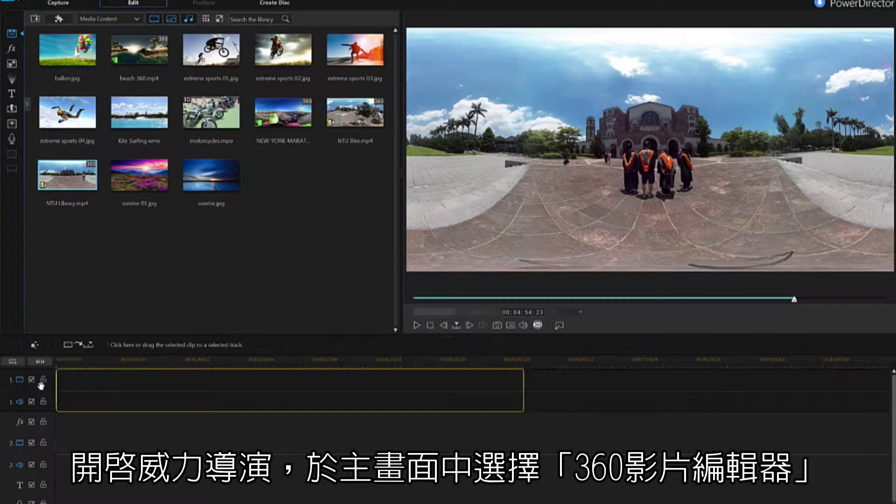
# Import NTU Library.mp4, place it on the timeline, and create a 360° video project
pyautogui.moveTo(41, 384); pyautogui.dragTo(77, 396)
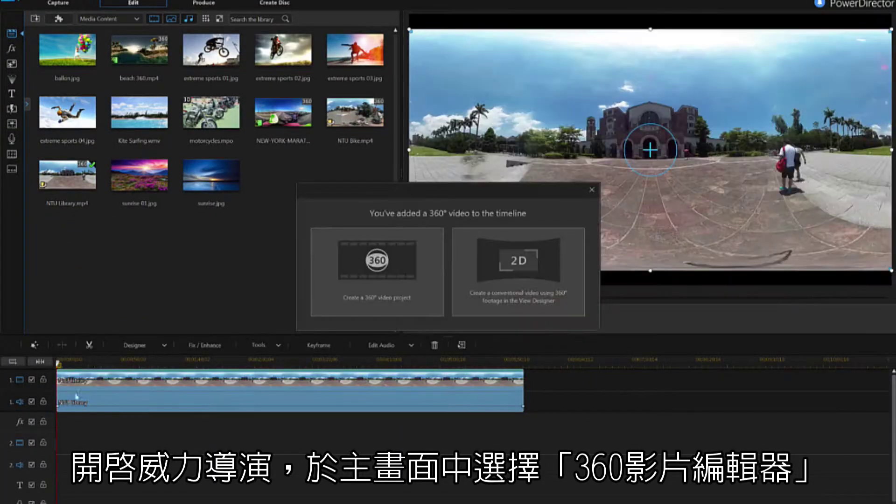
pyautogui.click(425, 286)
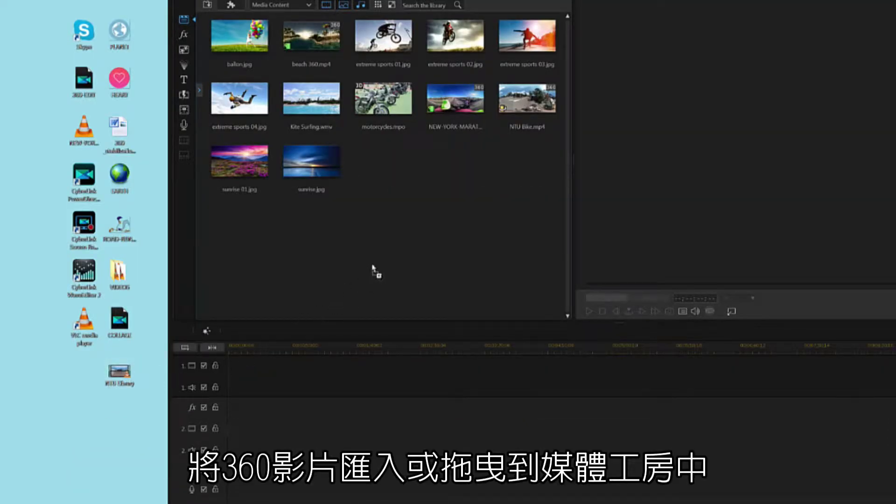
pyautogui.moveTo(373, 266); pyautogui.dragTo(373, 266)
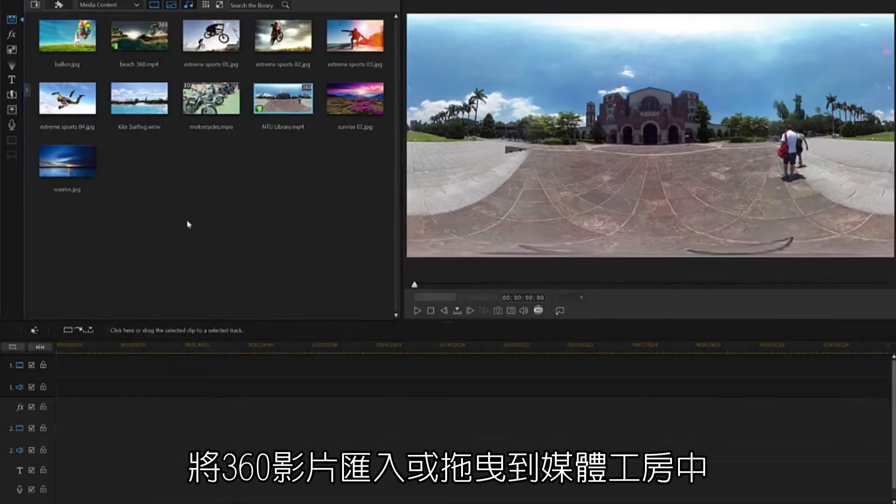
pyautogui.moveTo(273, 99); pyautogui.dragTo(49, 365)
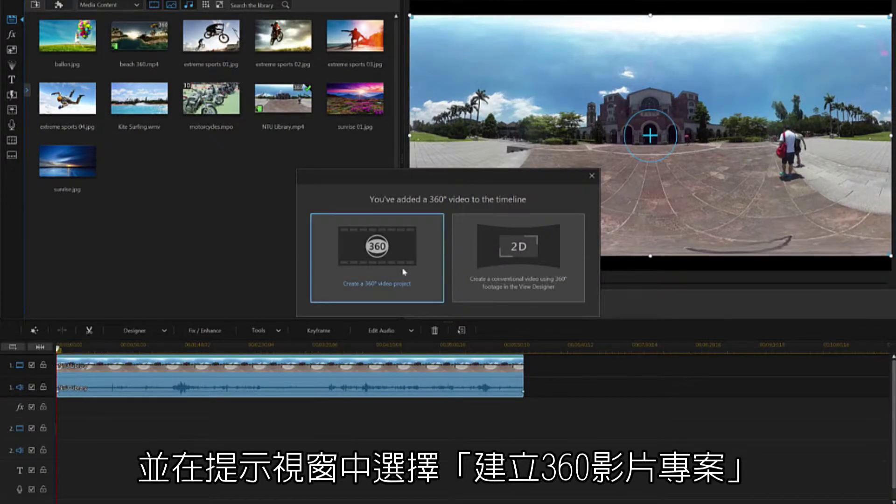
pyautogui.click(404, 272)
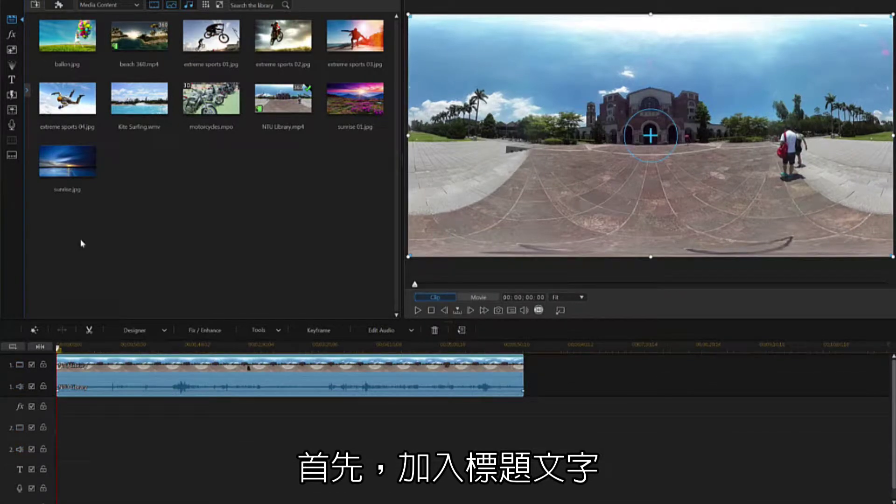
pyautogui.click(13, 81)
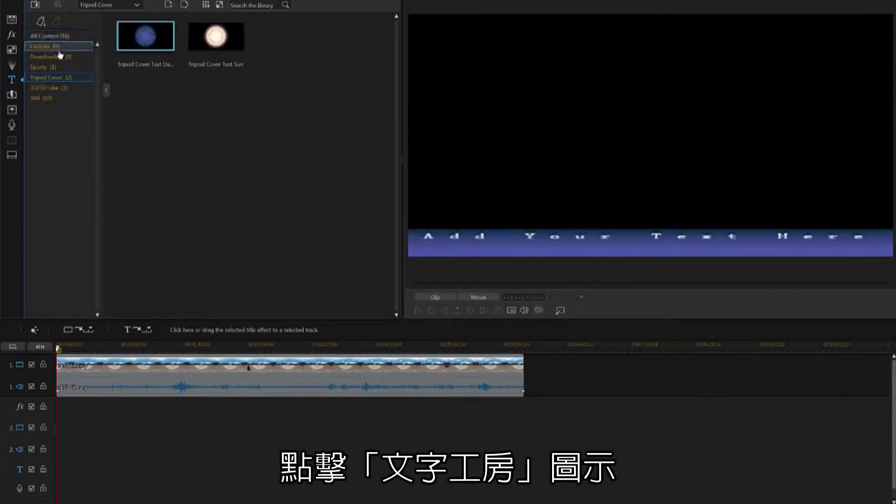
# Filter the title library to 360 templates and drag the Default title onto track 2
pyautogui.click(49, 99)
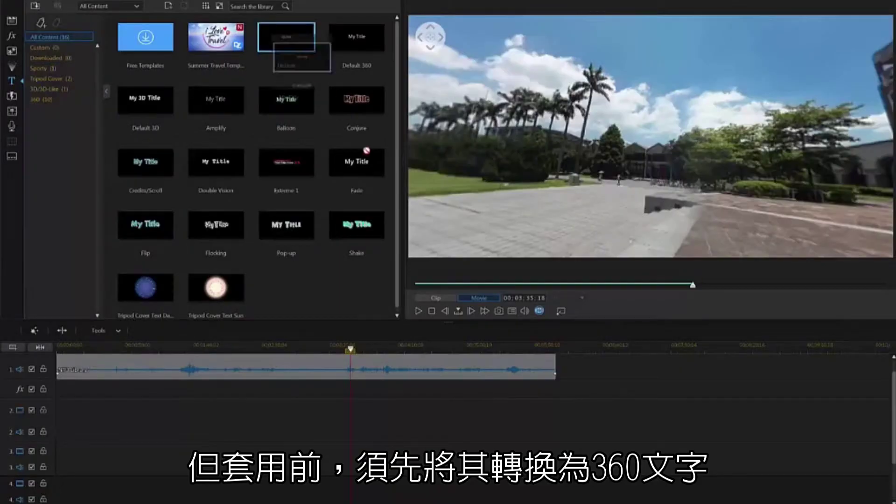
pyautogui.moveTo(353, 426); pyautogui.dragTo(346, 425)
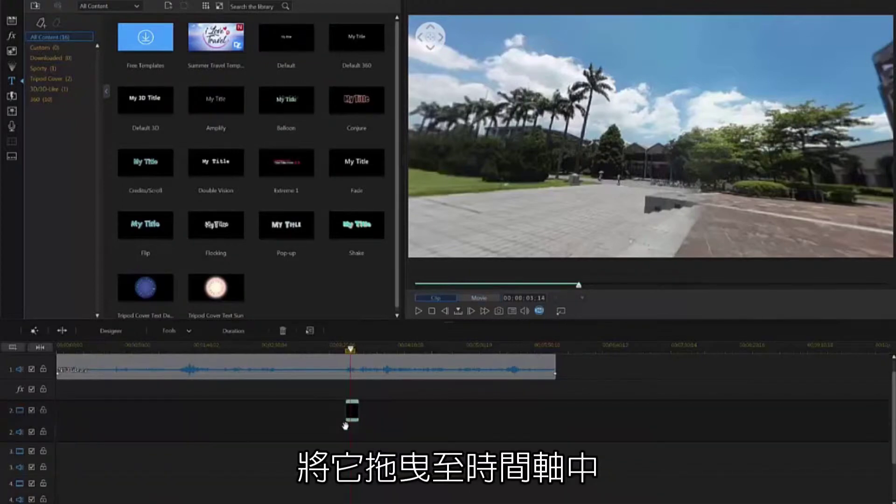
# Convert the Default title clip on track 2 into a 360° title
pyautogui.rightClick(353, 413)
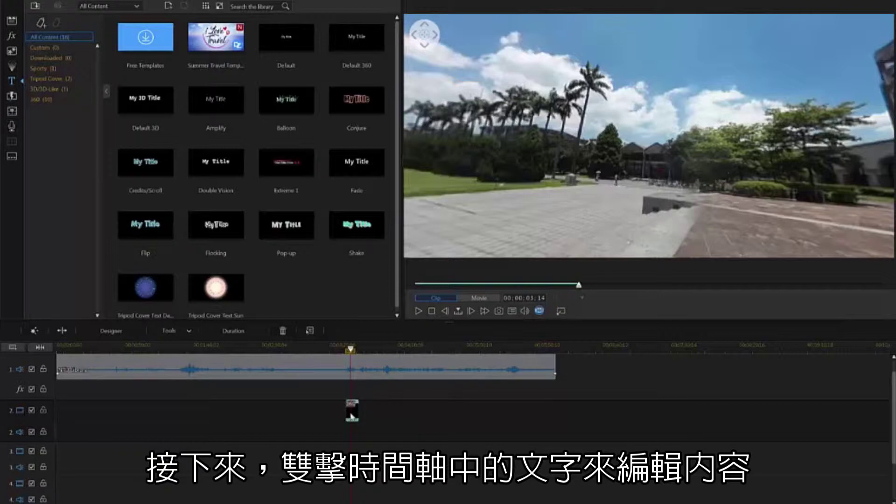
# Retype the title as GRADUATION and set its font to Impact
pyautogui.doubleClick(352, 415)
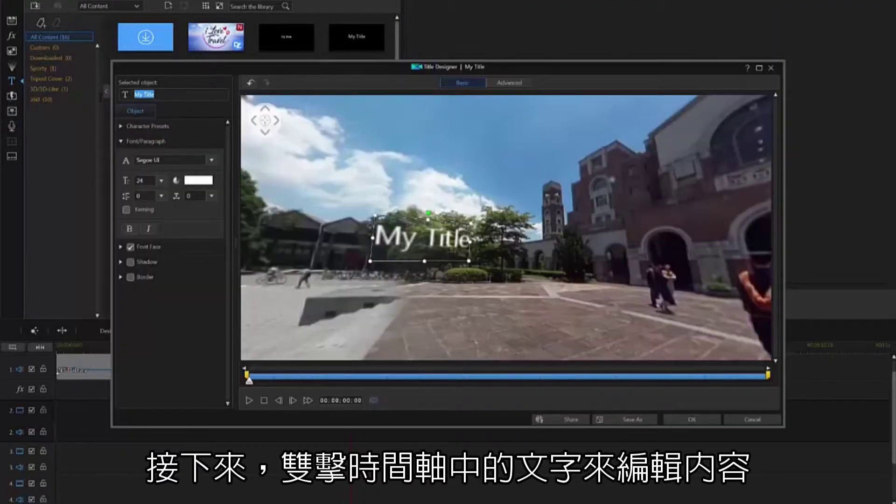
pyautogui.write('GRADUATION')
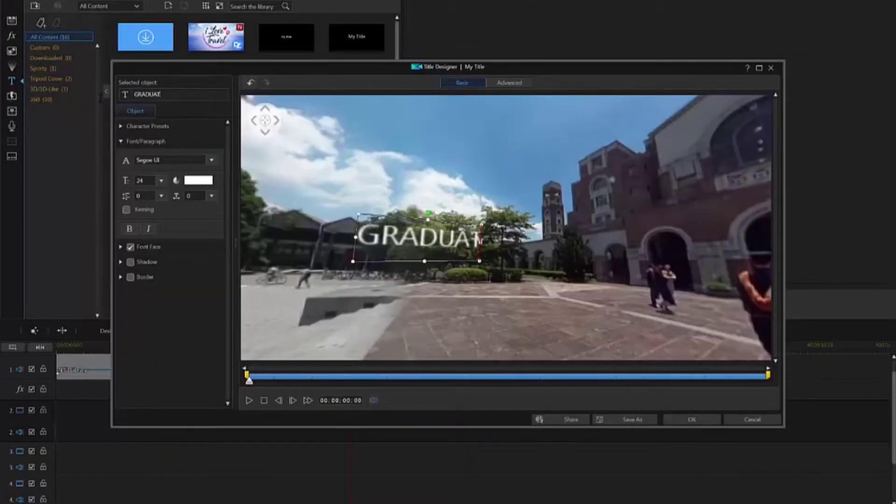
pyautogui.click(212, 160)
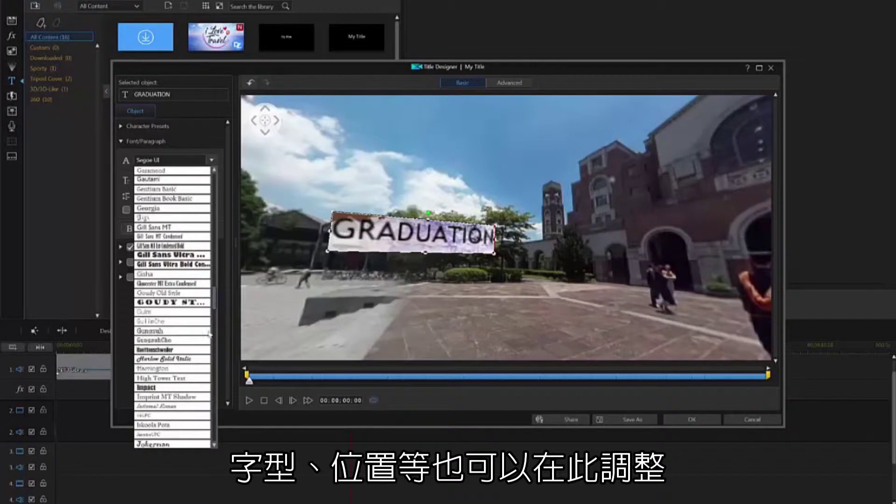
pyautogui.click(169, 388)
pyautogui.moveTo(410, 320); pyautogui.dragTo(532, 231)
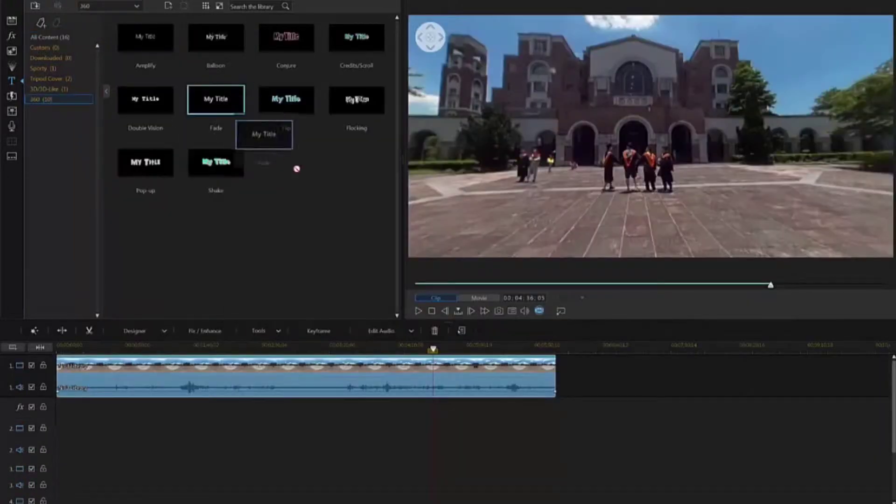
# Add the Fade 360 title with graduation text, then move the Dialog_03 cloud down-left
pyautogui.moveTo(297, 169); pyautogui.dragTo(401, 358)
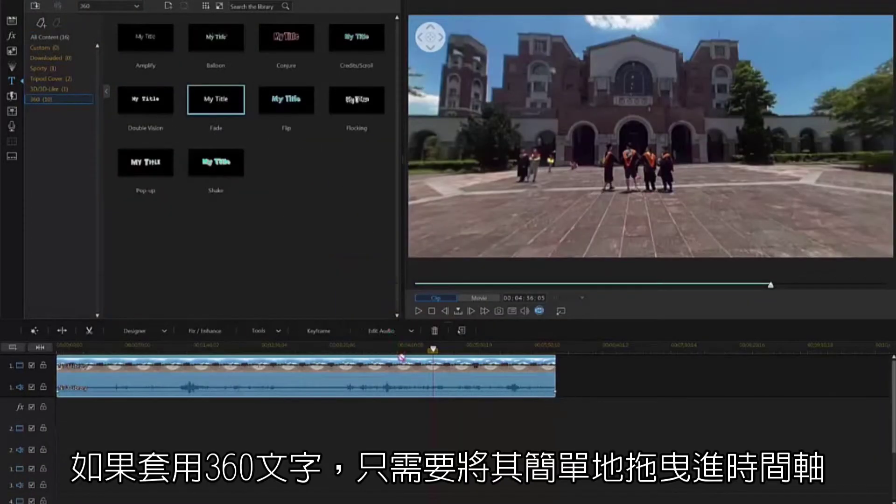
pyautogui.moveTo(427, 432); pyautogui.dragTo(427, 433)
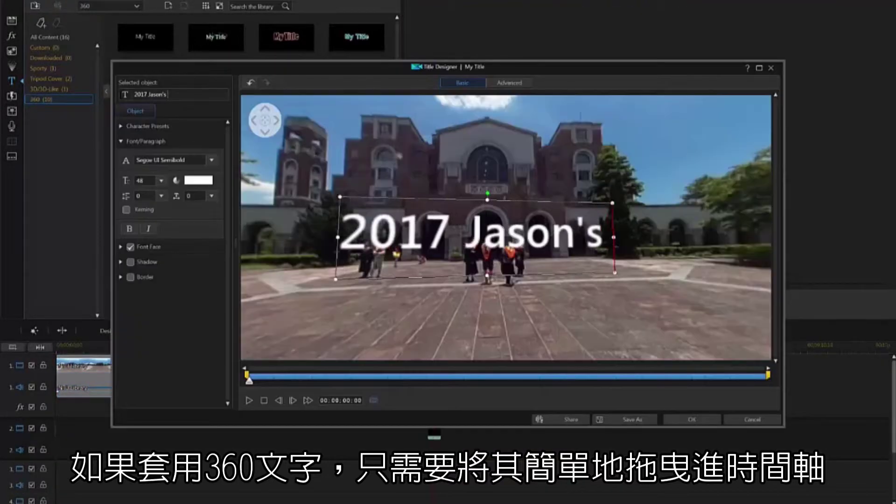
pyautogui.write('Grad')
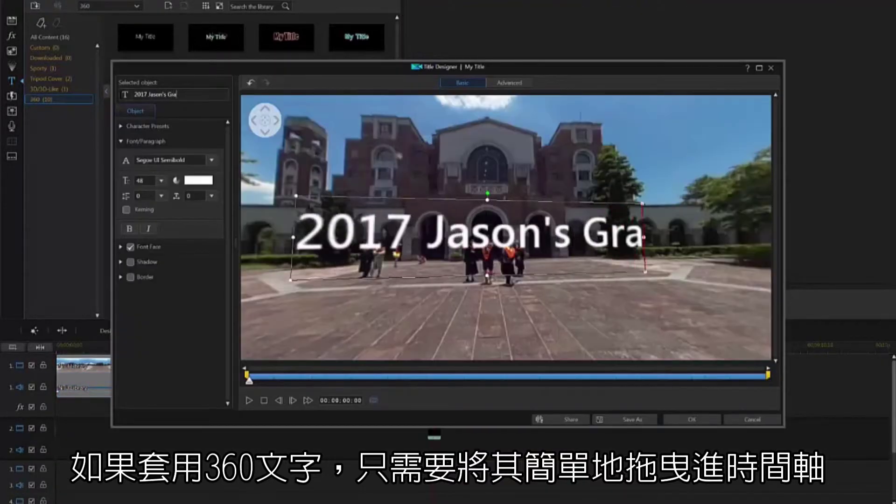
pyautogui.write('uation')
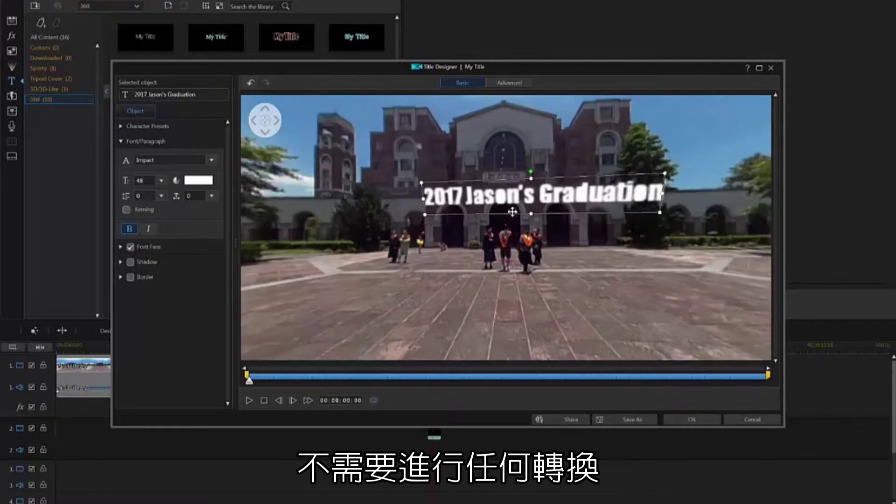
pyautogui.moveTo(512, 211); pyautogui.dragTo(481, 211)
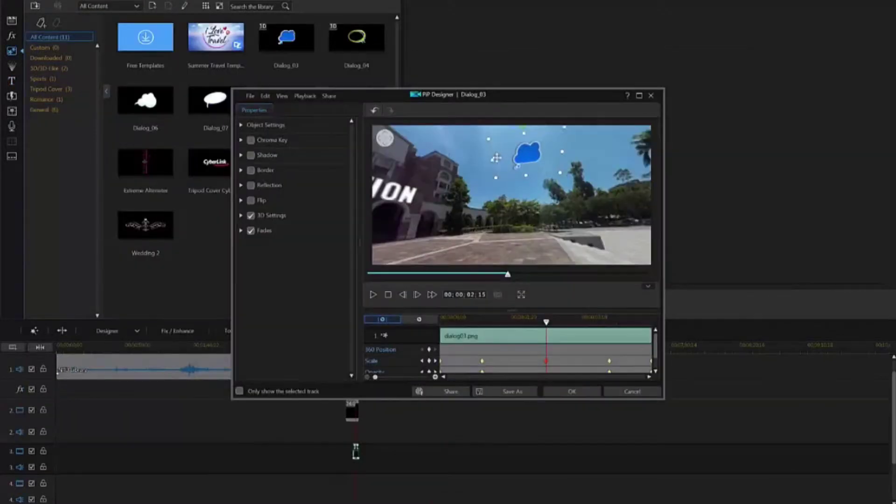
pyautogui.moveTo(496, 157); pyautogui.dragTo(472, 181)
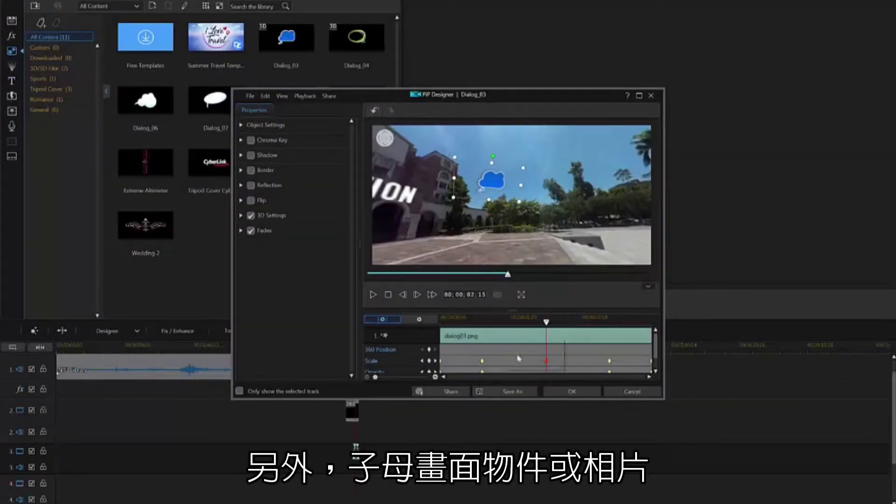
# Apply the cloud PiP, turn the view to the CLASS 2017 banner, and play
pyautogui.click(562, 395)
pyautogui.moveTo(476, 213); pyautogui.dragTo(553, 182)
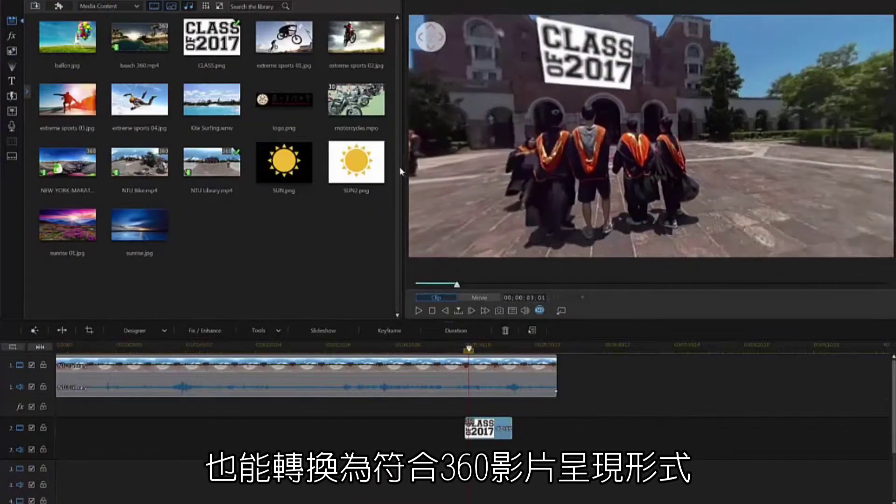
pyautogui.moveTo(413, 175); pyautogui.dragTo(462, 199)
pyautogui.press('space')
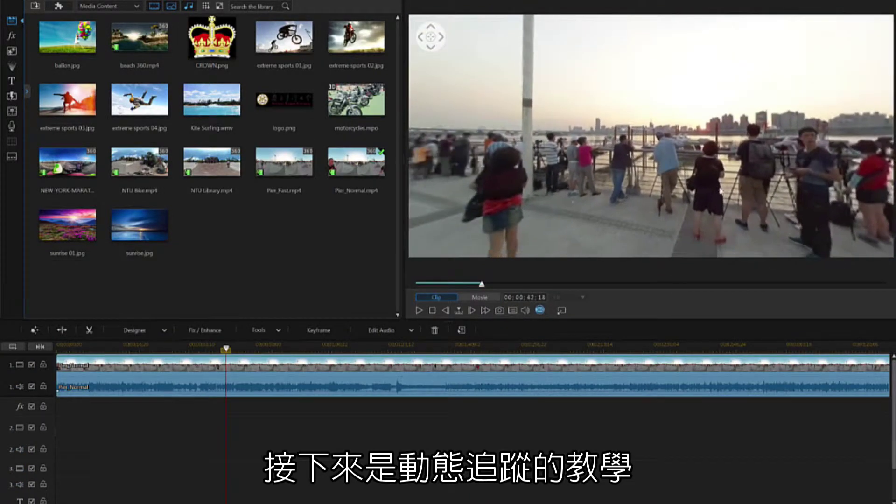
# Launch Motion Tracker on Pier_Normal and fit the tracking box around the woman in red
pyautogui.moveTo(711, 165); pyautogui.dragTo(591, 137)
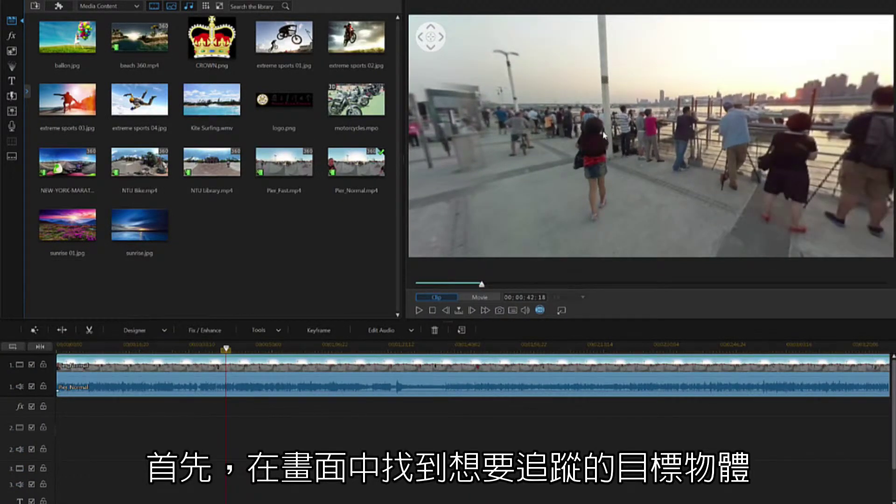
pyautogui.click(277, 330)
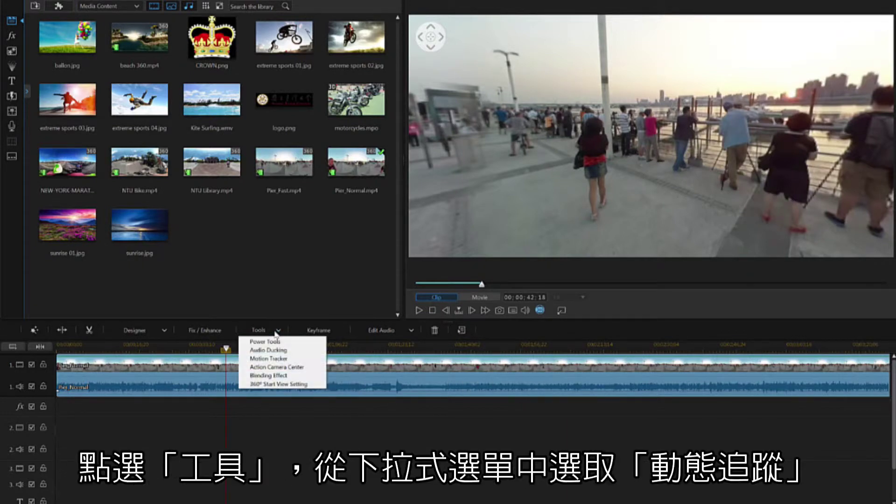
pyautogui.click(293, 359)
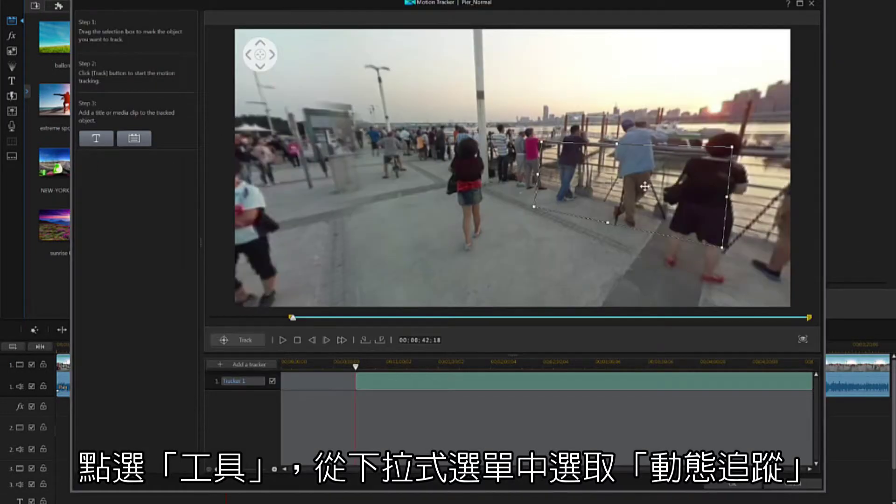
pyautogui.moveTo(535, 189); pyautogui.dragTo(512, 183)
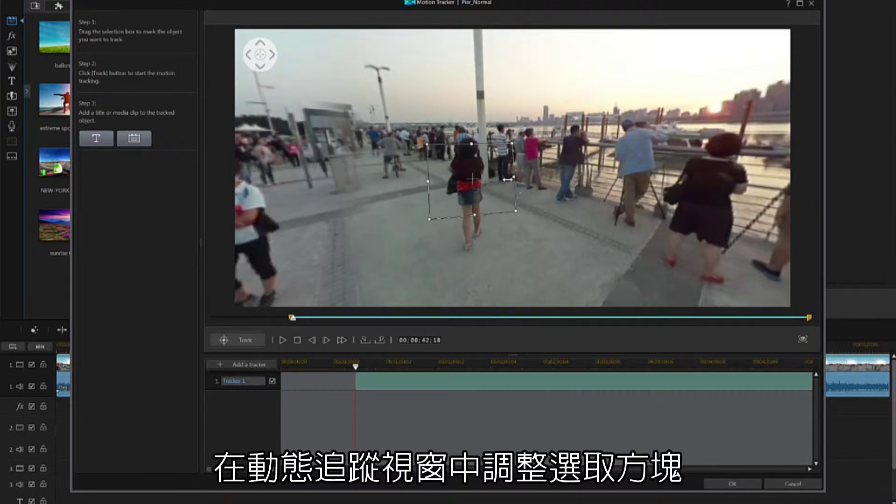
pyautogui.moveTo(510, 179); pyautogui.dragTo(493, 180)
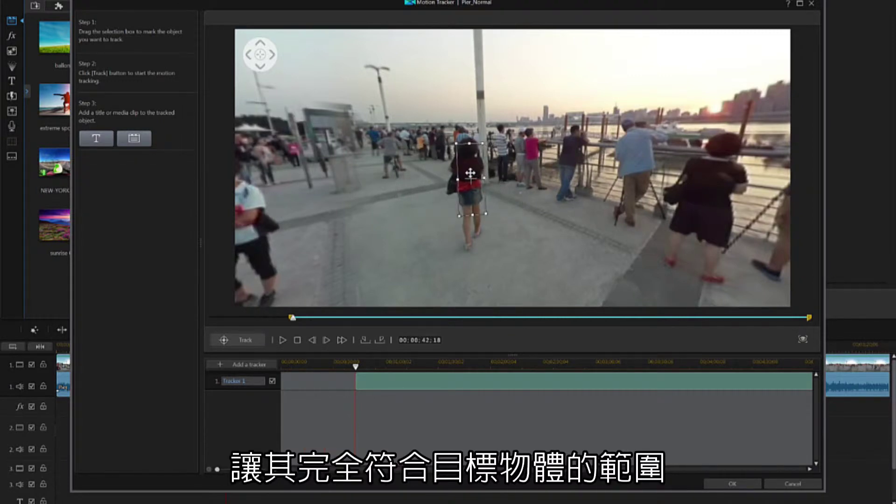
pyautogui.moveTo(467, 150); pyautogui.dragTo(467, 158)
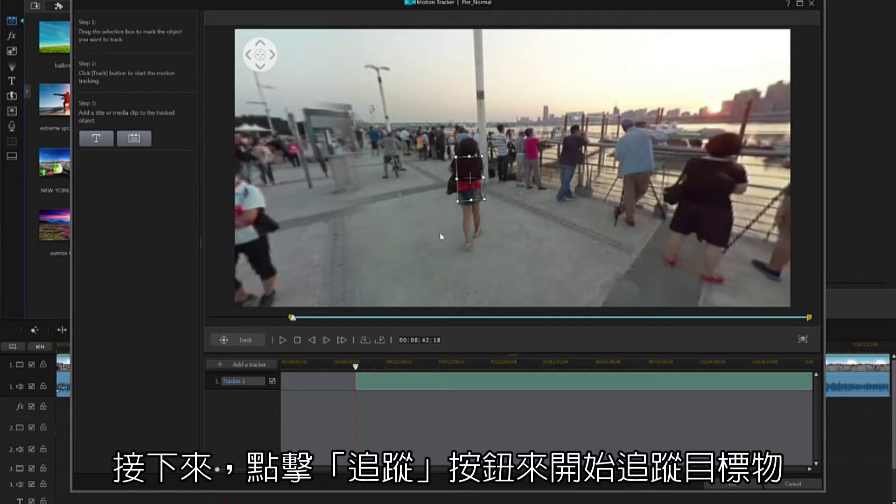
pyautogui.click(246, 340)
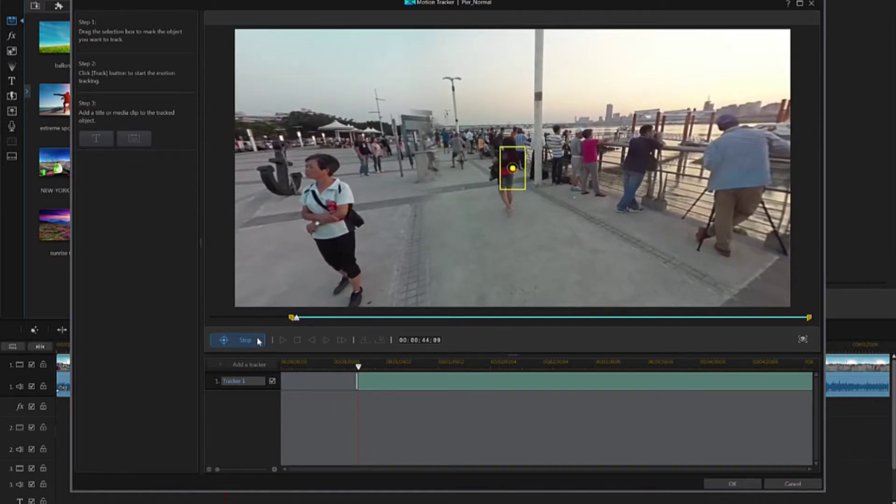
# Track the woman until 46;00, then scrub back to 00:00:42:18
pyautogui.click(258, 341)
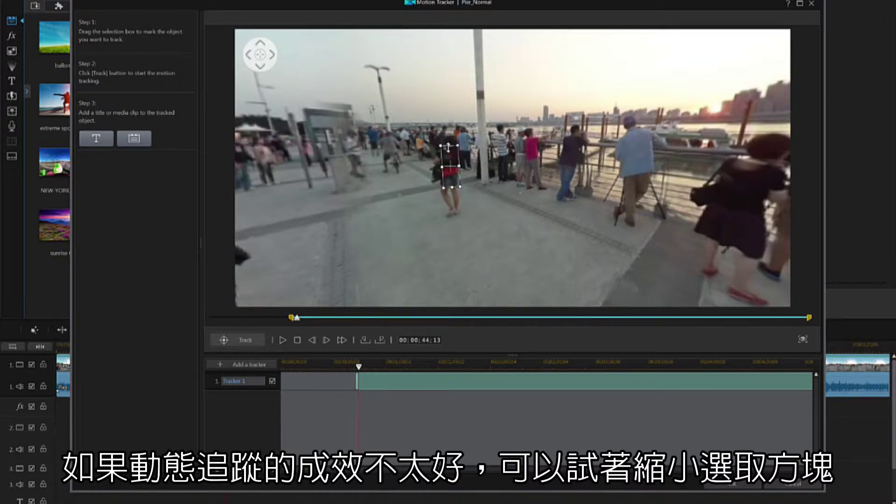
pyautogui.click(260, 341)
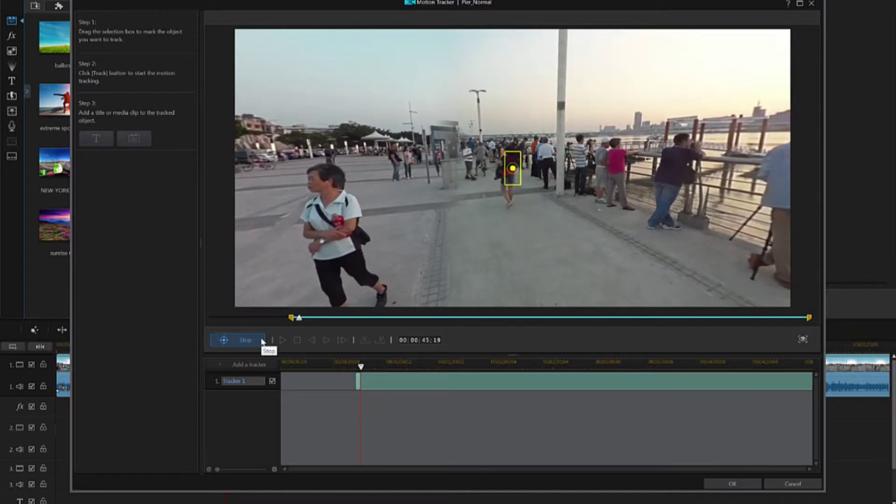
pyautogui.click(261, 341)
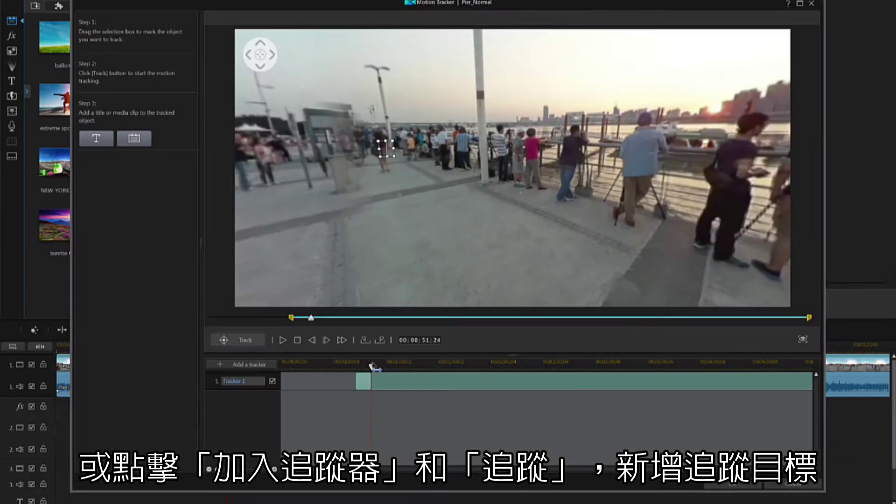
pyautogui.moveTo(375, 373); pyautogui.dragTo(357, 370)
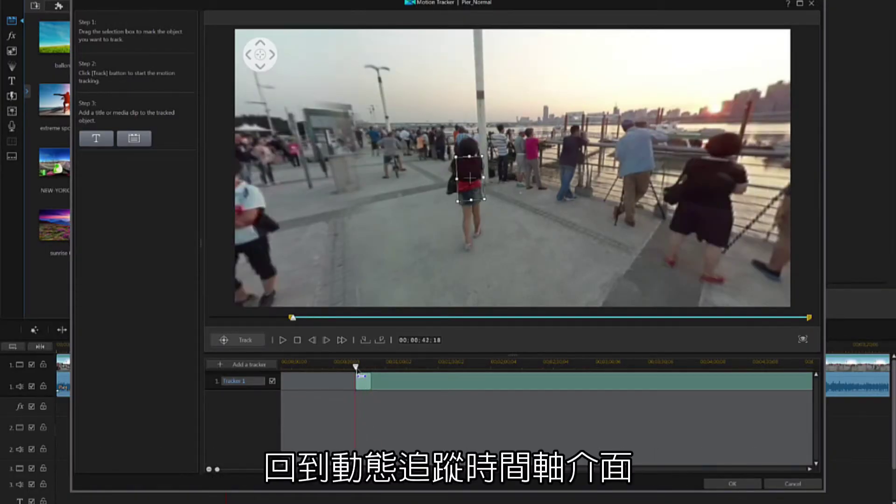
# Attach a bold, bordered EMMY title in orange Impact size 26 to the tracker
pyautogui.click(111, 144)
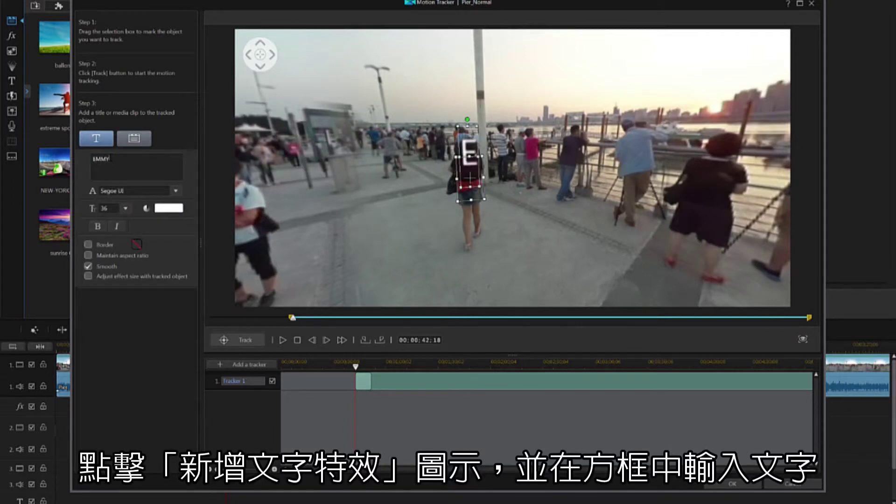
pyautogui.click(175, 190)
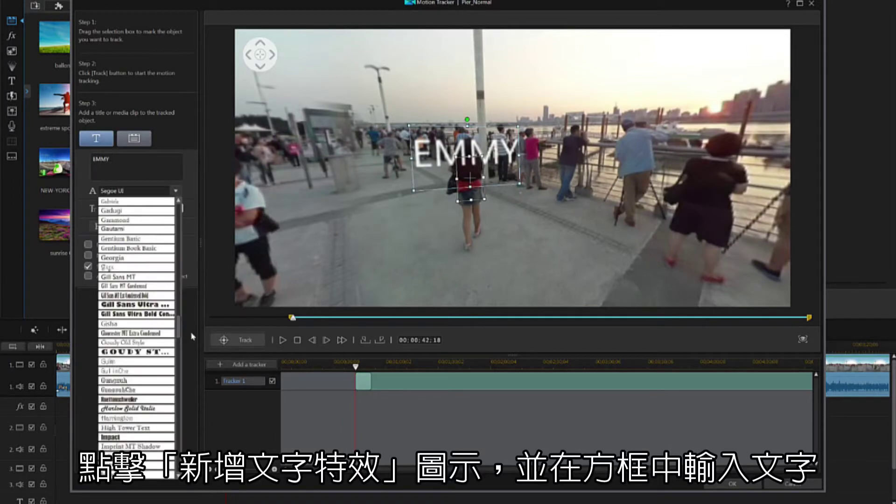
pyautogui.click(133, 438)
pyautogui.click(126, 209)
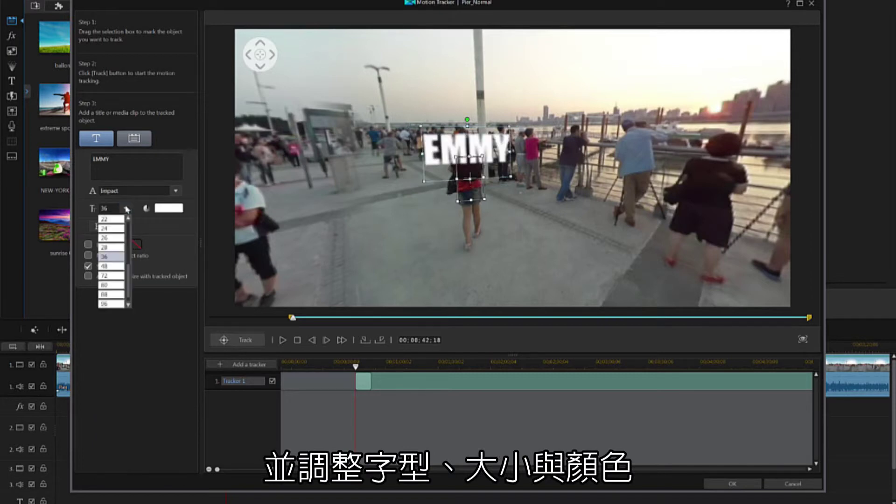
pyautogui.click(113, 238)
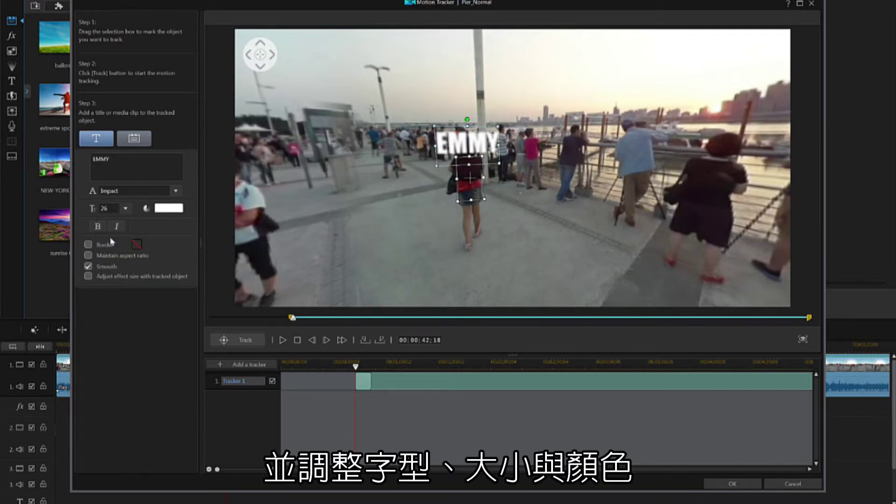
pyautogui.click(168, 209)
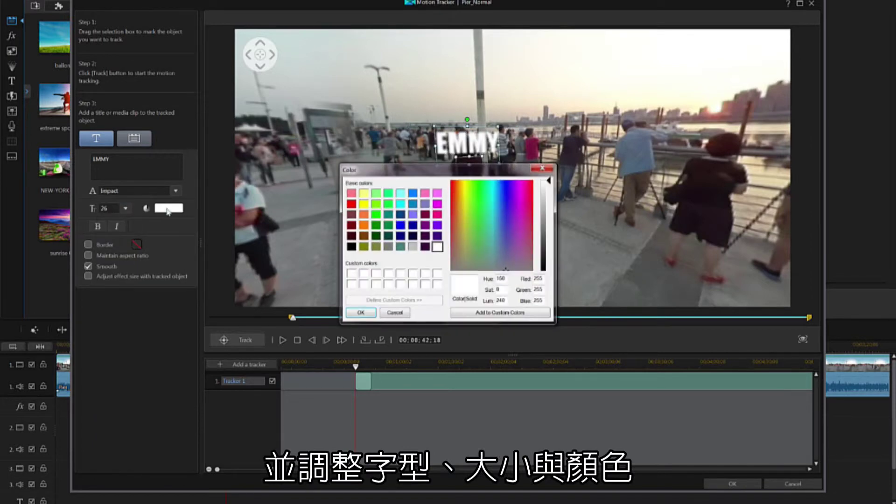
pyautogui.click(364, 226)
pyautogui.click(361, 312)
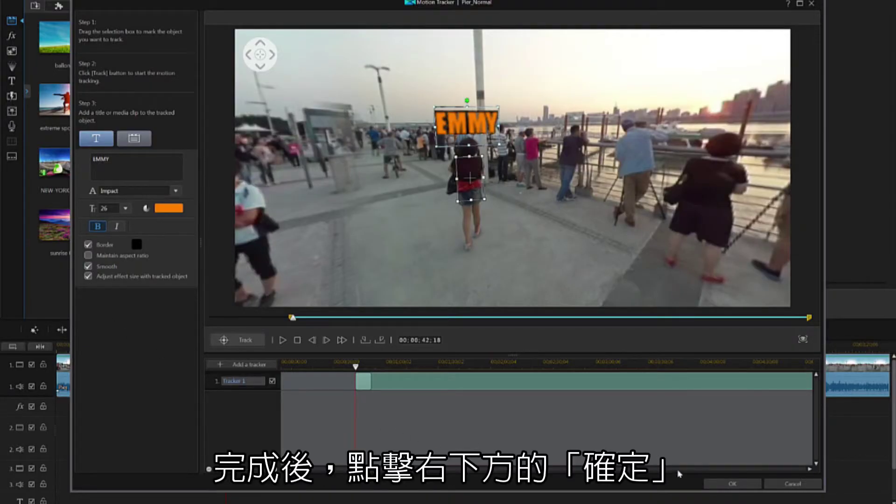
pyautogui.click(711, 485)
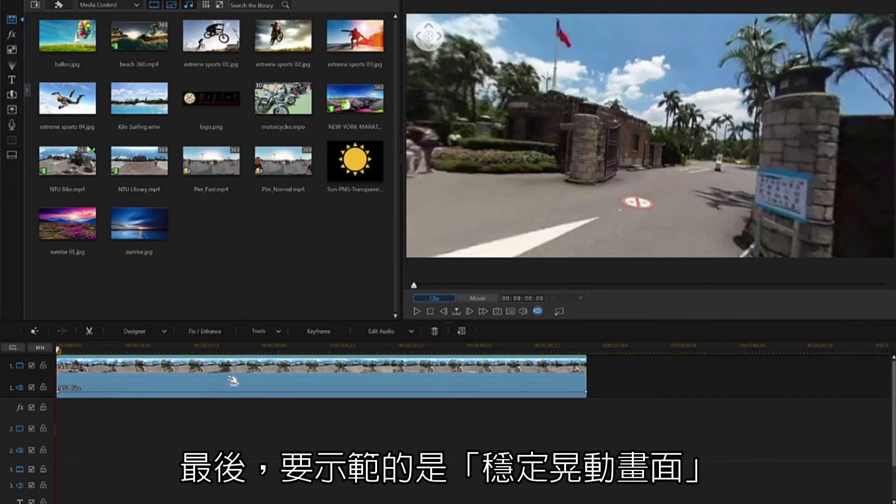
# Enable Video Stabilizer at strength 120 and apply it to all clips
pyautogui.click(204, 331)
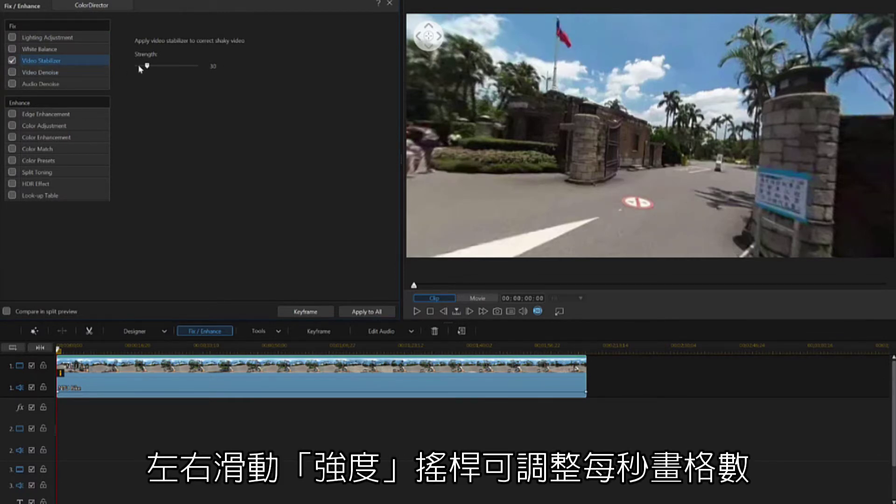
pyautogui.moveTo(162, 71); pyautogui.dragTo(178, 76)
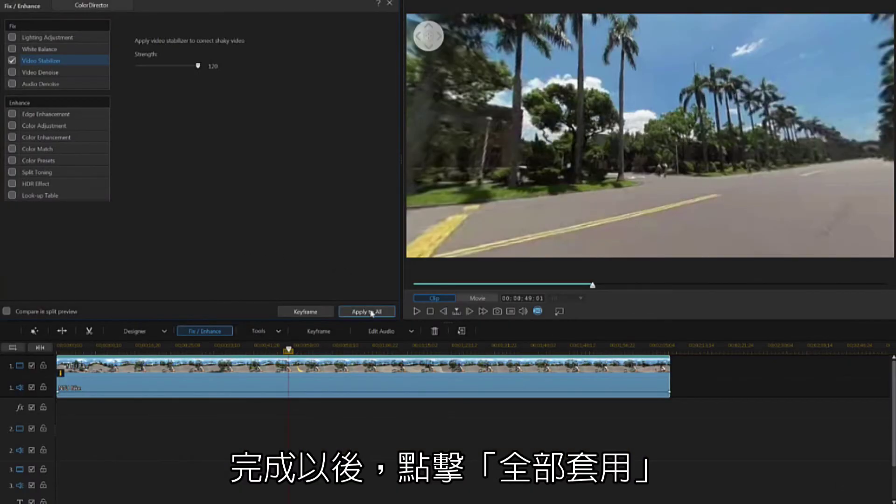
pyautogui.click(371, 313)
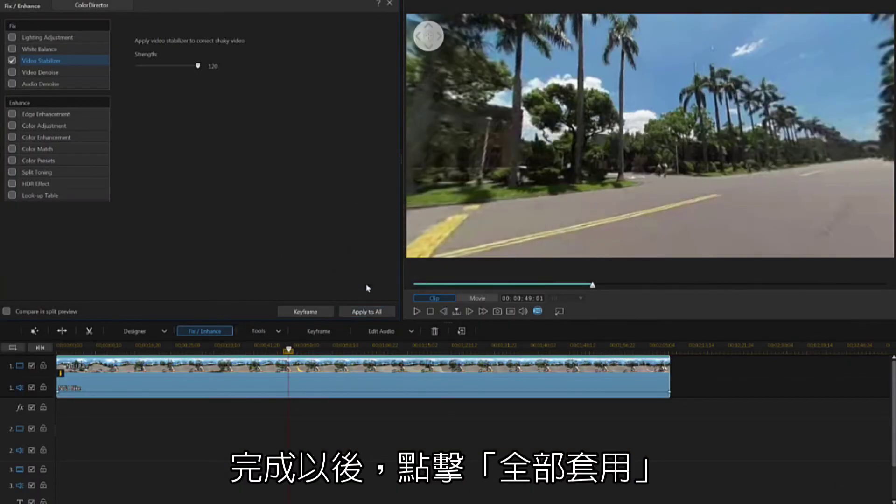